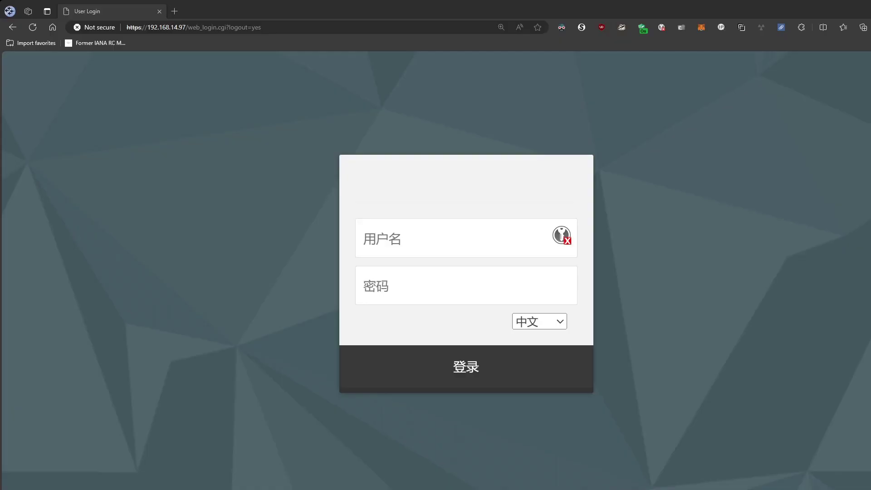
Switch the login page language to English.
left_click(232, 2)
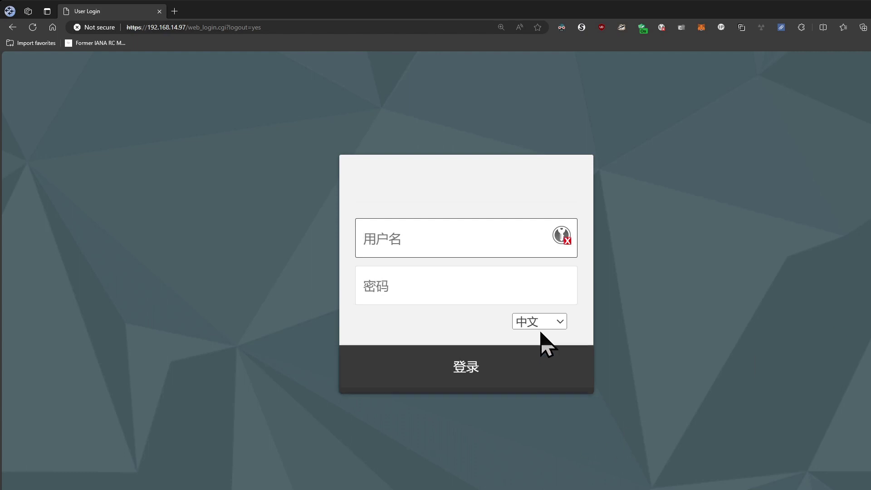
left_click(560, 323)
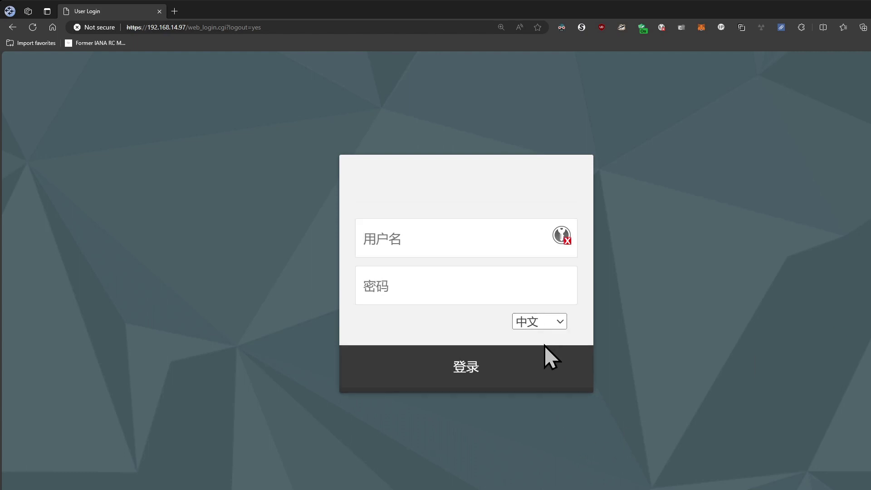
left_click(544, 342)
Sign in with username admin and the account password, landing on the Invalid Parameter error page.
left_click(449, 242)
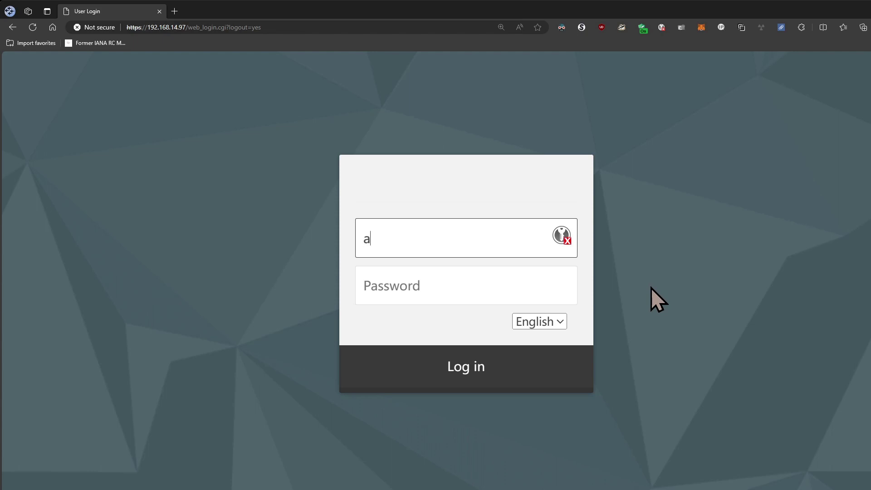
key("Tab")
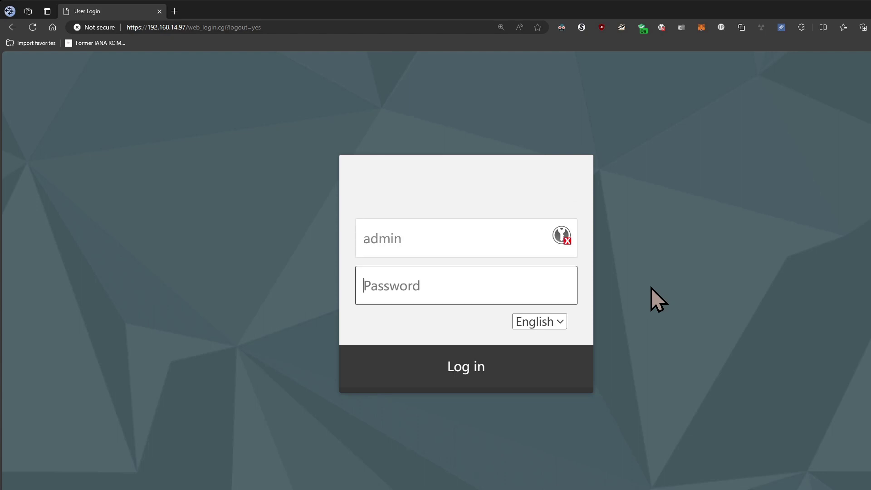
type("*****")
key("Return")
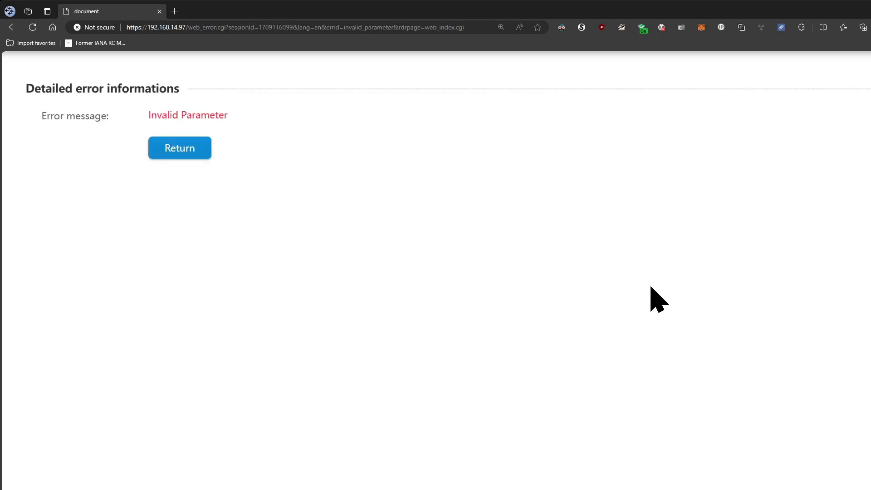
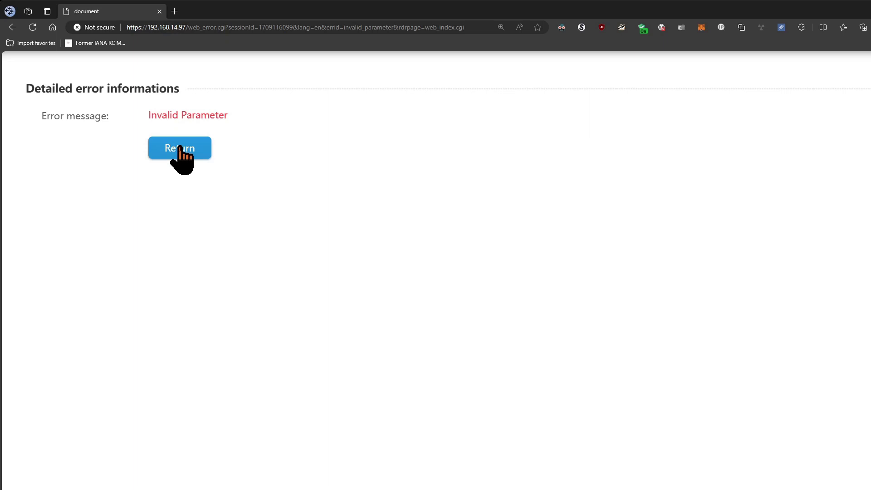
Return from the Invalid Parameter error to Device Summary and check Product ID S5048-4X2Q-CL.
left_click(180, 148)
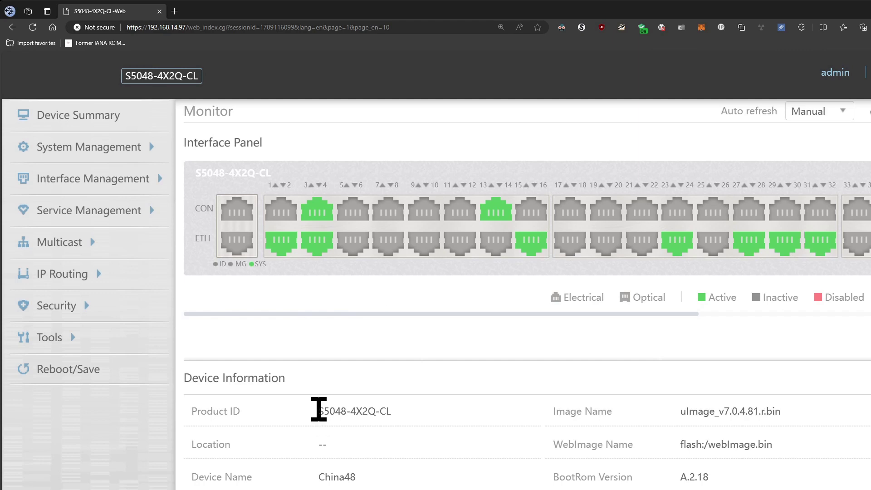
left_click_drag(318, 410, 399, 420)
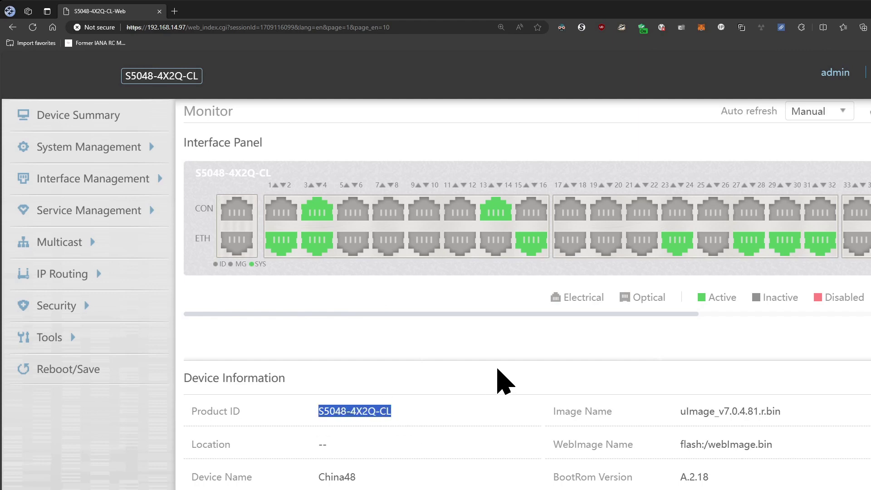
left_click(492, 380)
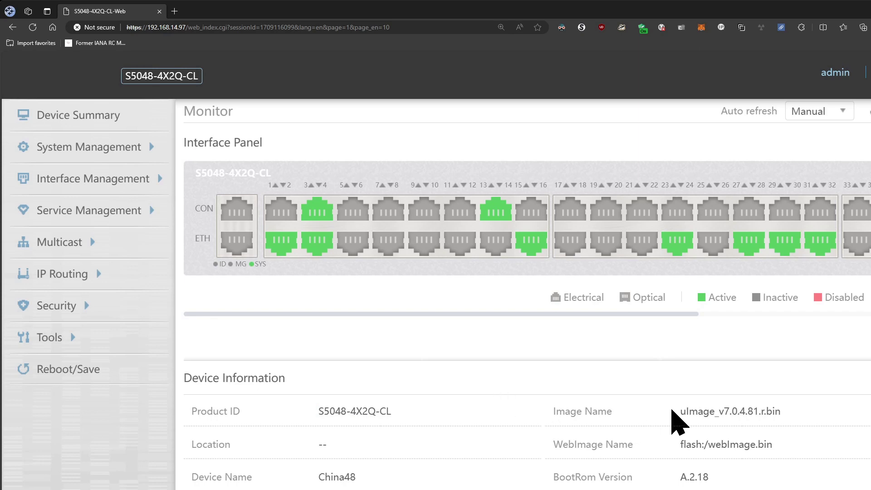
Review the Image Name and remaining device information, then expand System Management.
left_click_drag(679, 412, 788, 413)
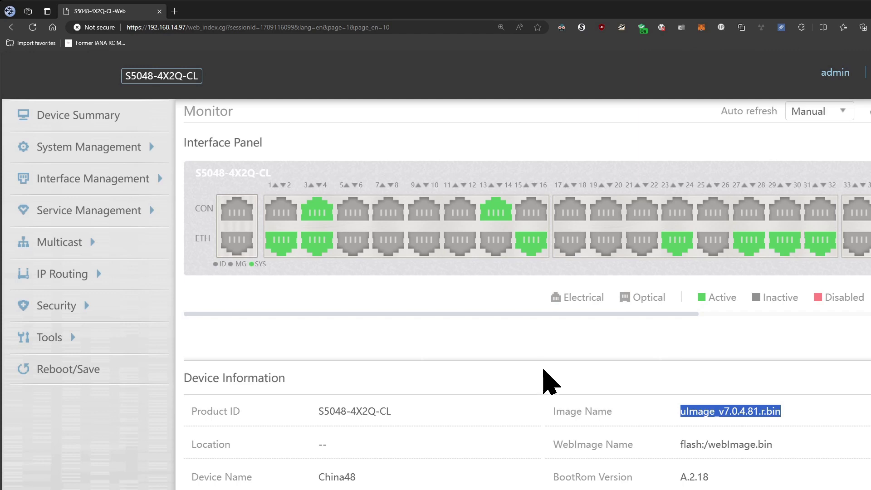
left_click(377, 479)
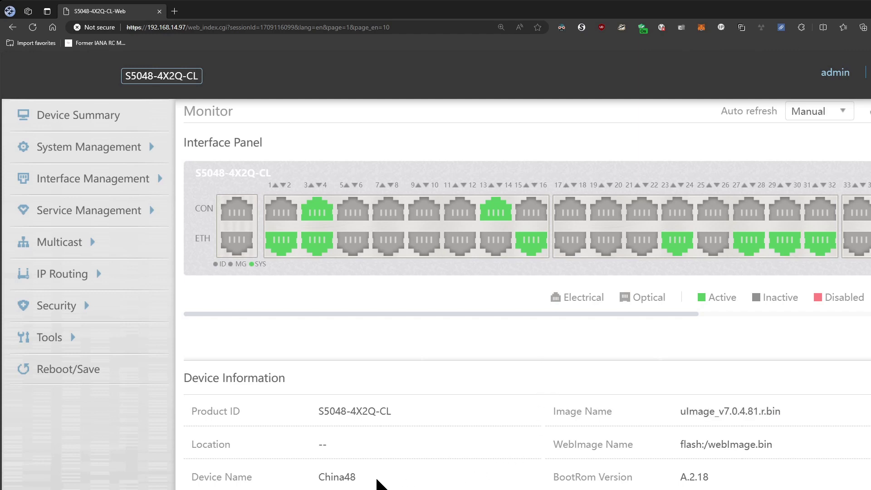
scroll(493, 374, "down", 8)
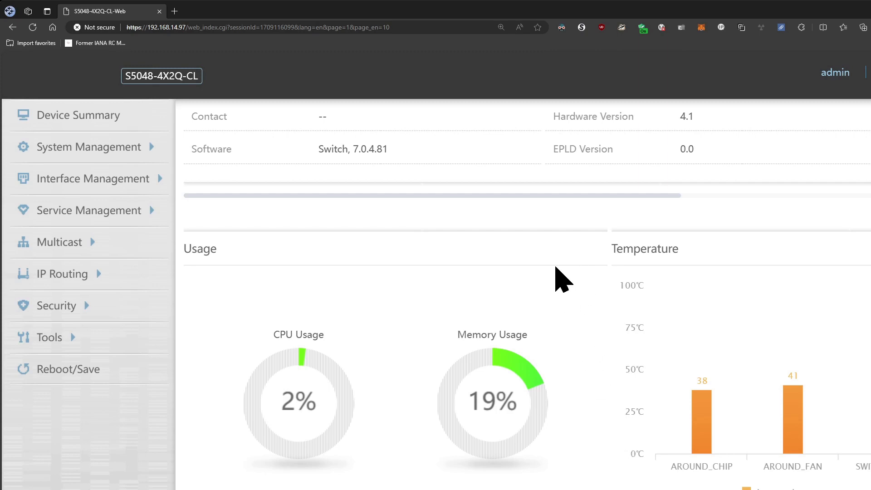
scroll(558, 290, "up", 8)
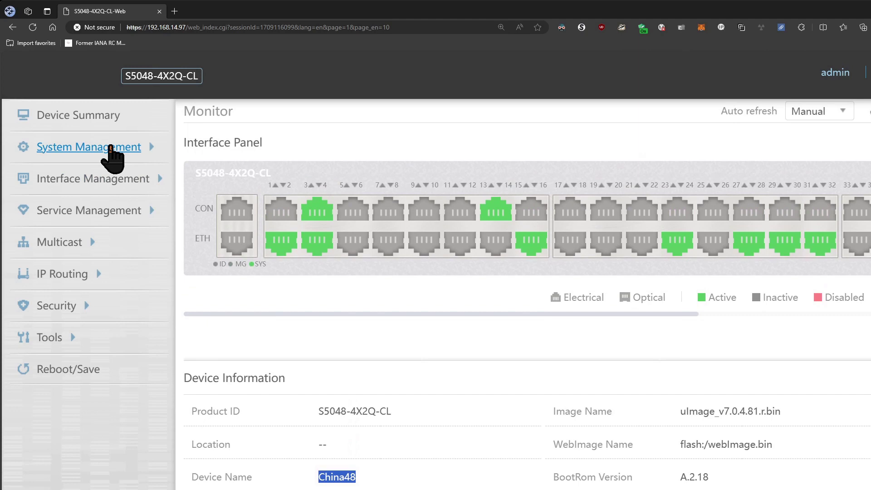
left_click(119, 148)
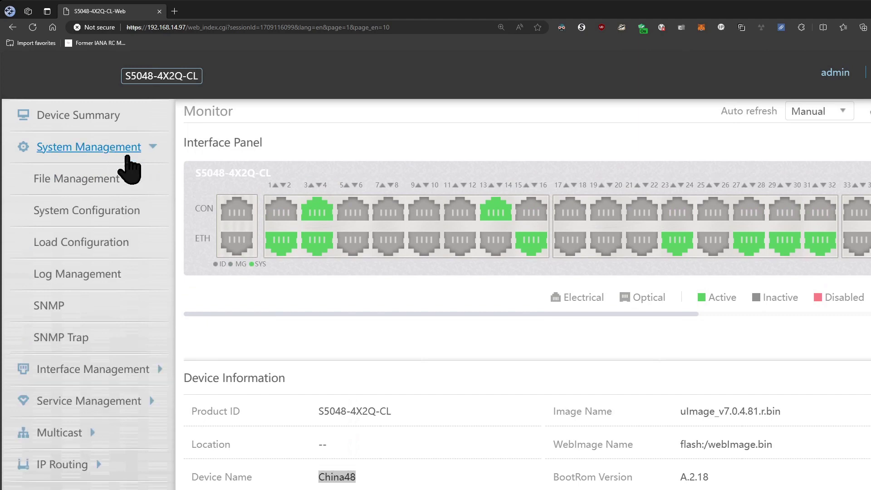
Browse the File Management page.
left_click(67, 182)
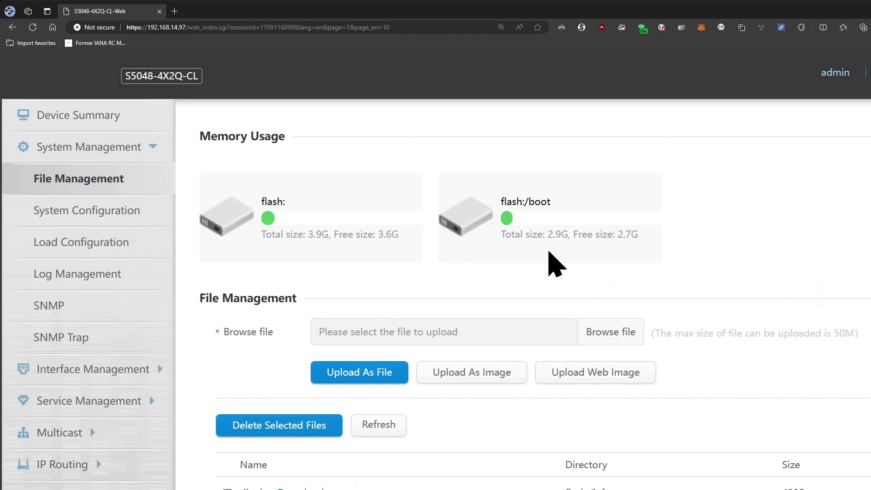
scroll(592, 229, "down", 2)
scroll(521, 305, "down", 4)
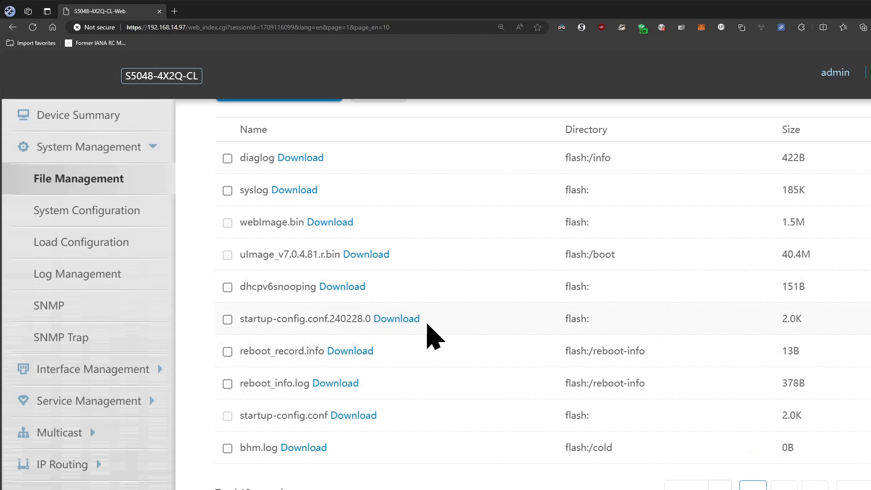
Review the System Configuration page, highlighting the management IP's last octet.
left_click(69, 213)
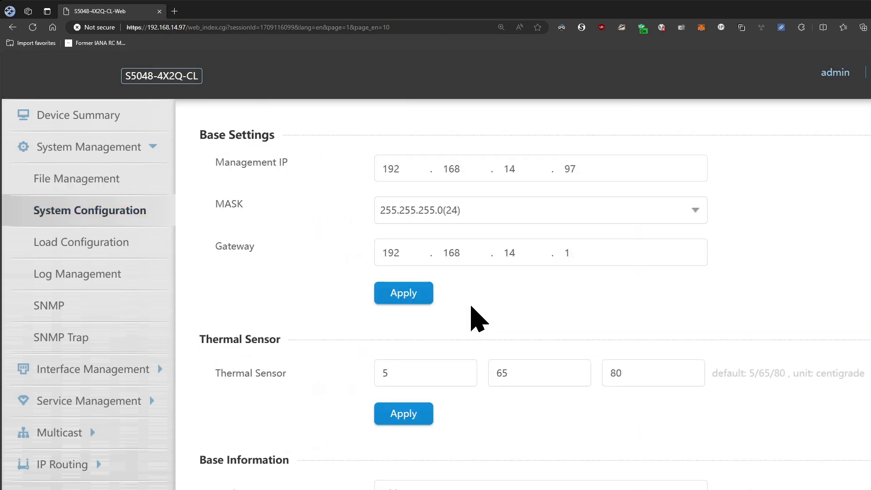
scroll(632, 306, "down", 7)
scroll(804, 310, "up", 5)
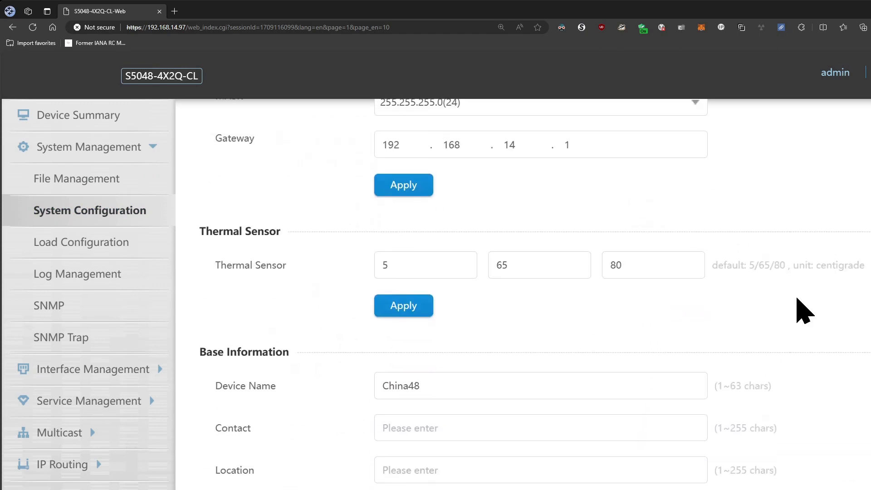
scroll(803, 311, "up", 2)
double_click(647, 178)
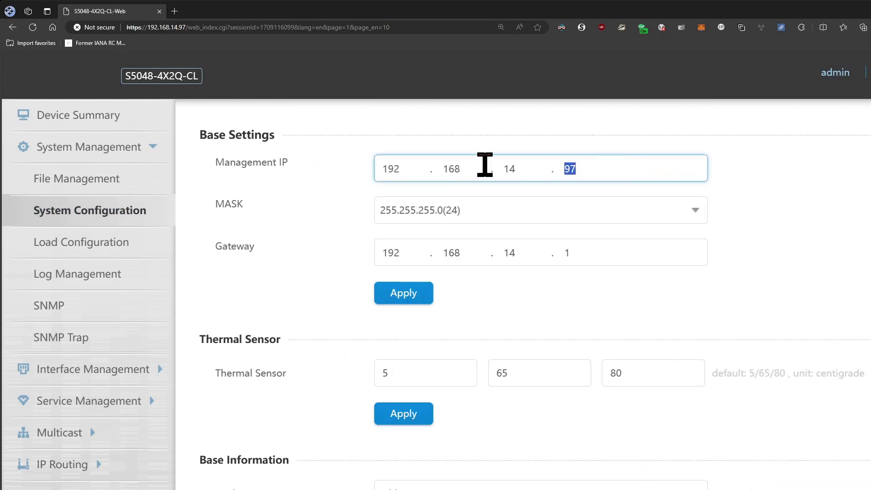
scroll(777, 220, "down", 4)
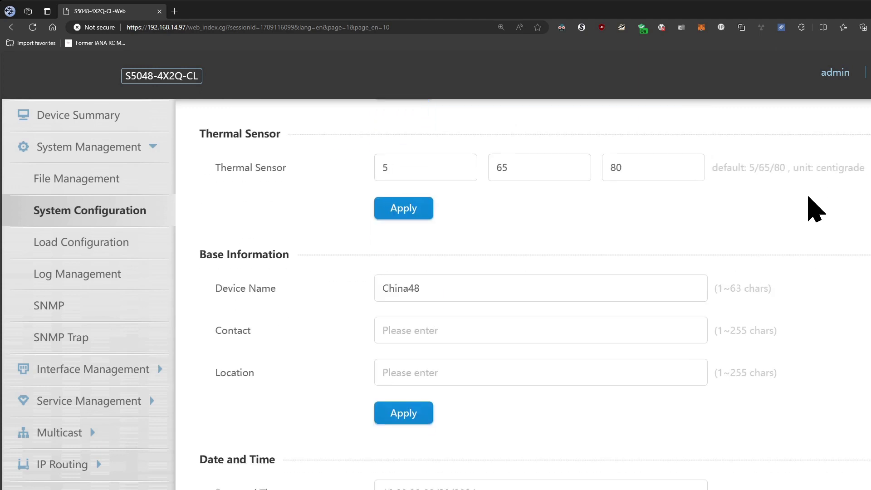
scroll(772, 267, "up", 4)
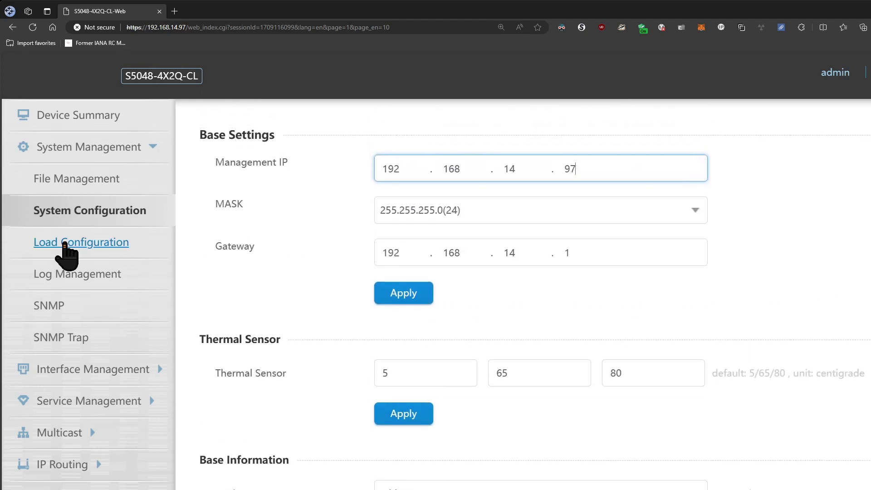
Look over the Load Configuration and Log Management pages, including the log level filter.
left_click(67, 245)
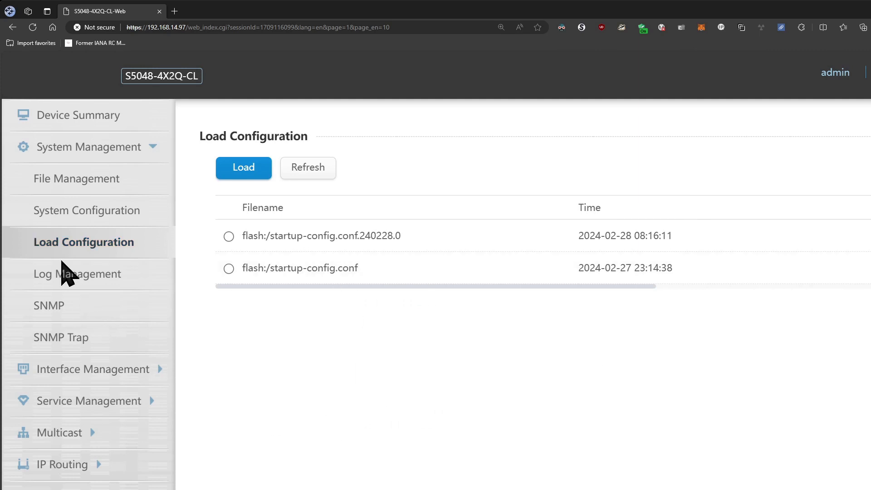
left_click(61, 276)
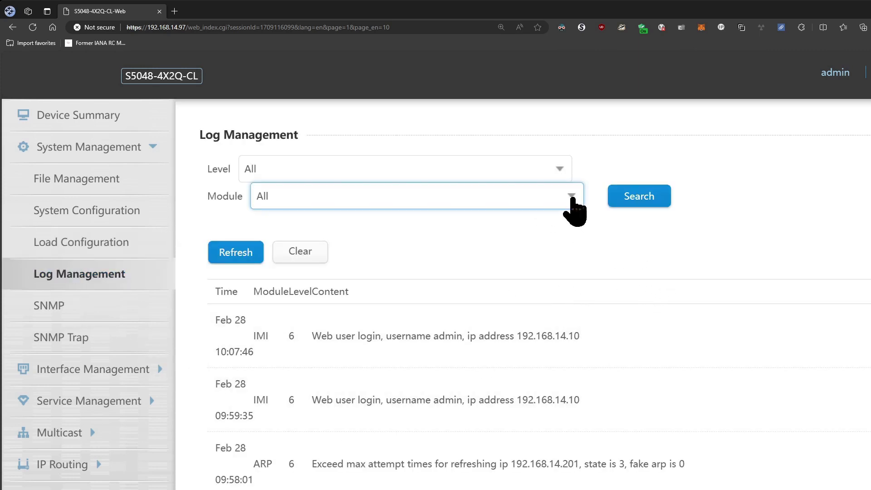
left_click(558, 171)
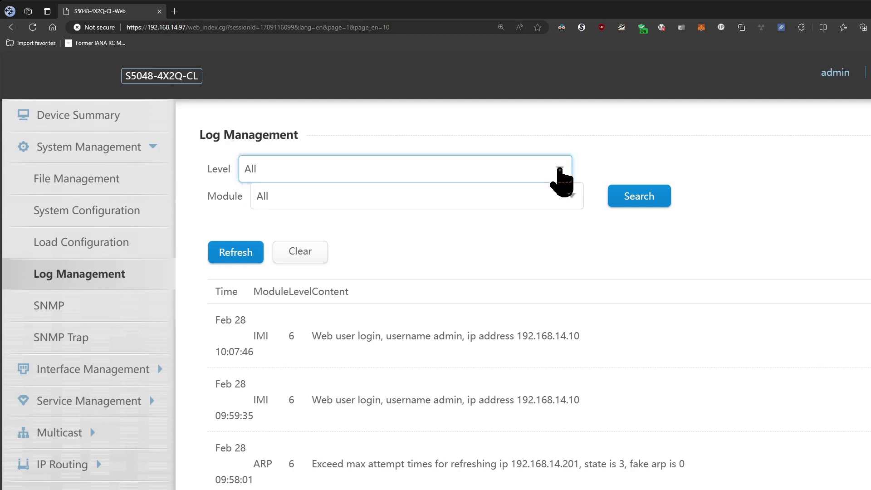
View the SNMP settings, then open the Ethernet Status port table under Interface Management.
left_click(36, 302)
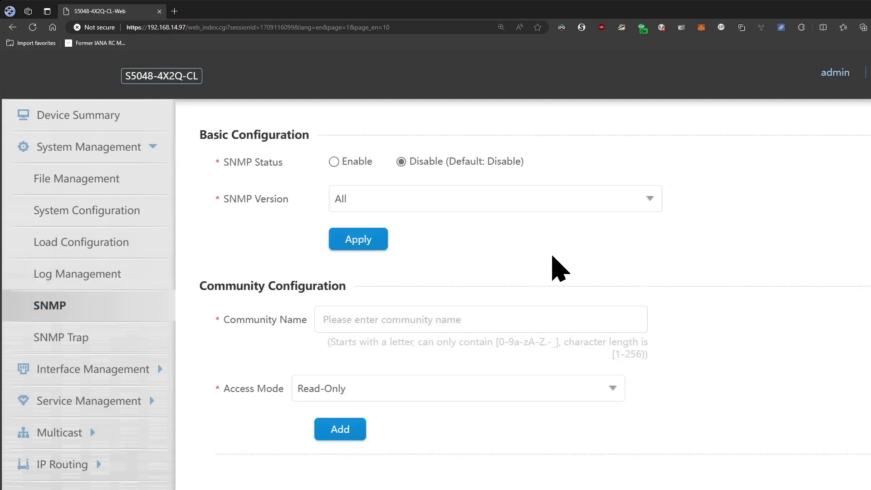
scroll(199, 322, "down", 2)
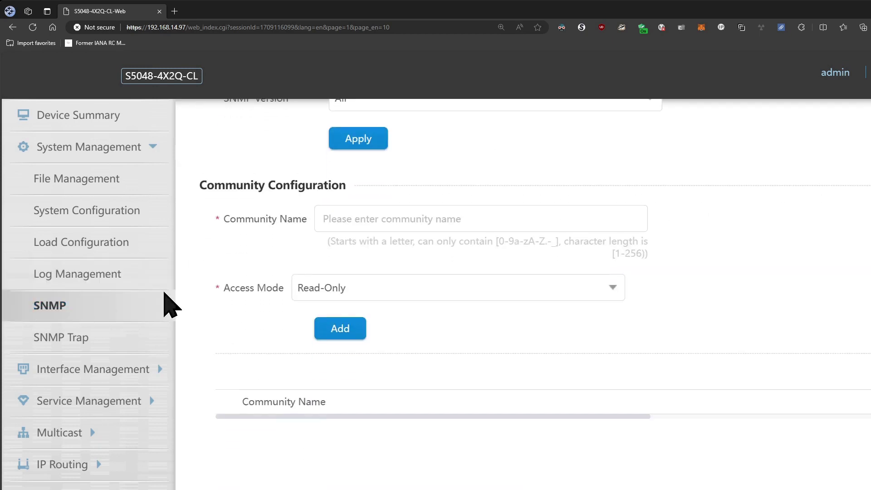
left_click(114, 368)
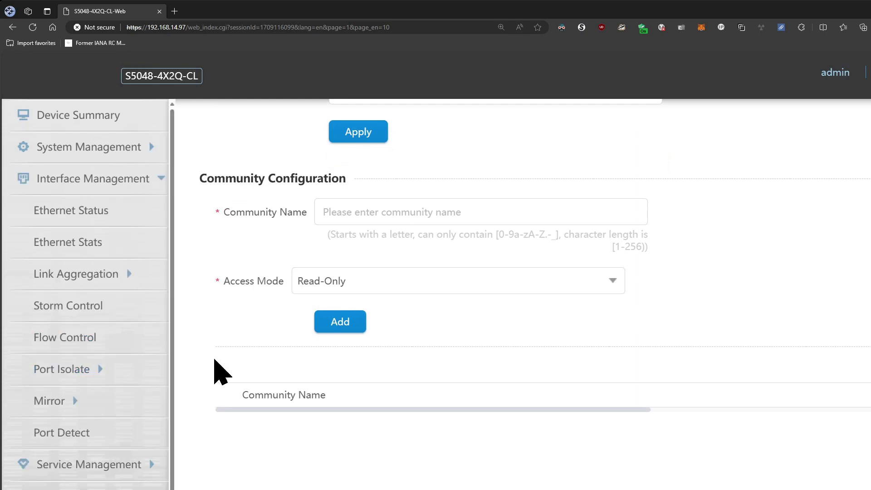
left_click(83, 213)
Scroll through the Ethernet Status port table.
scroll(671, 254, "down", 4)
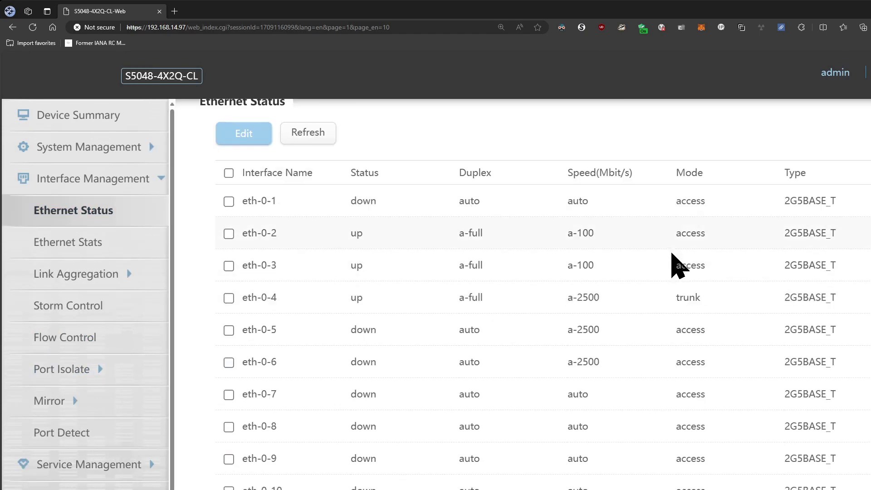
scroll(689, 243, "down", 20)
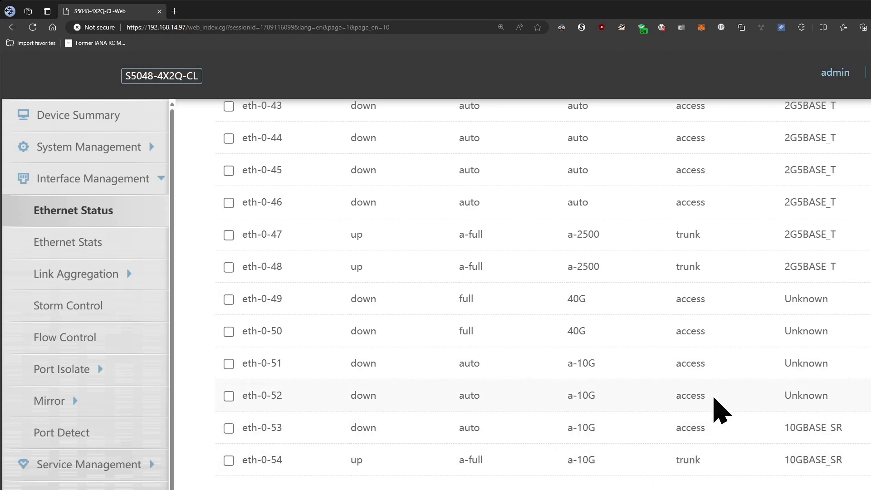
scroll(714, 410, "up", 8)
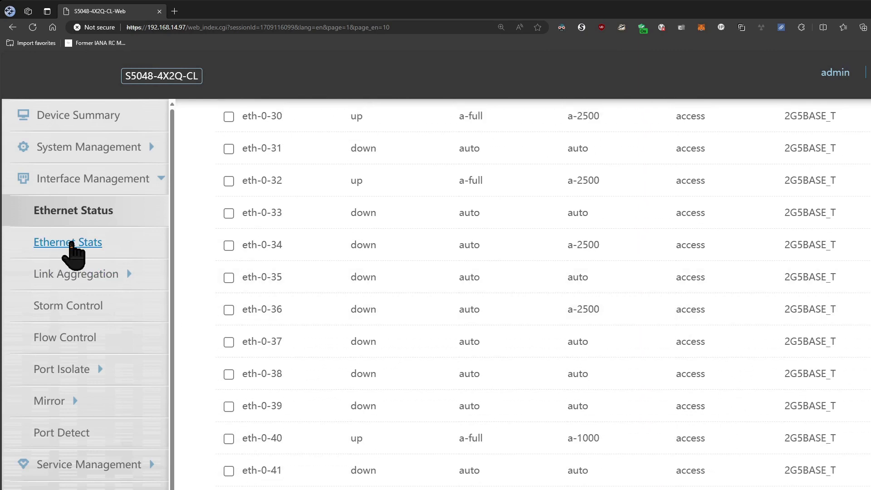
Check the Ethernet Stats per-port packet and byte counters, then expand Service Management and VLAN.
left_click(71, 246)
scroll(640, 302, "down", 5)
scroll(615, 278, "up", 5)
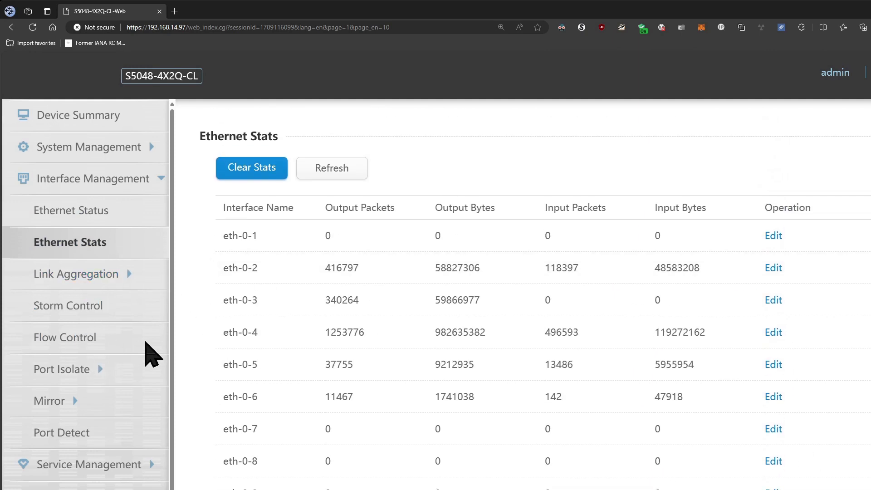
scroll(144, 349, "down", 2)
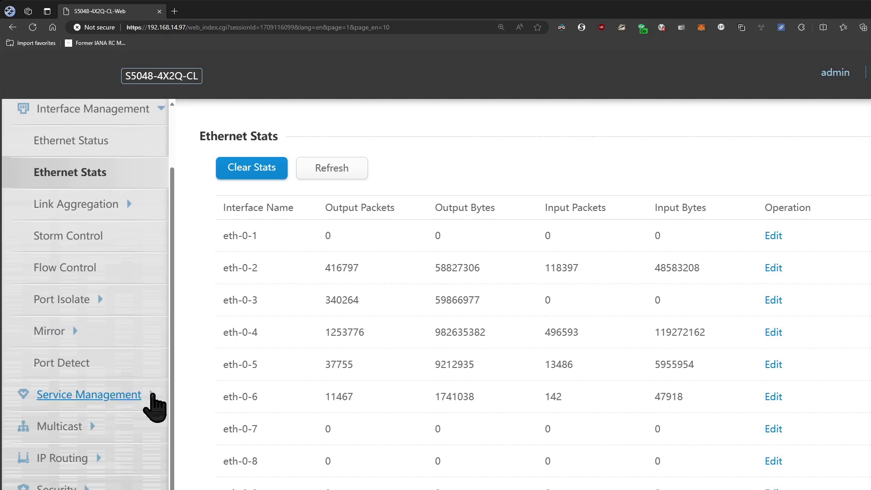
left_click(152, 395)
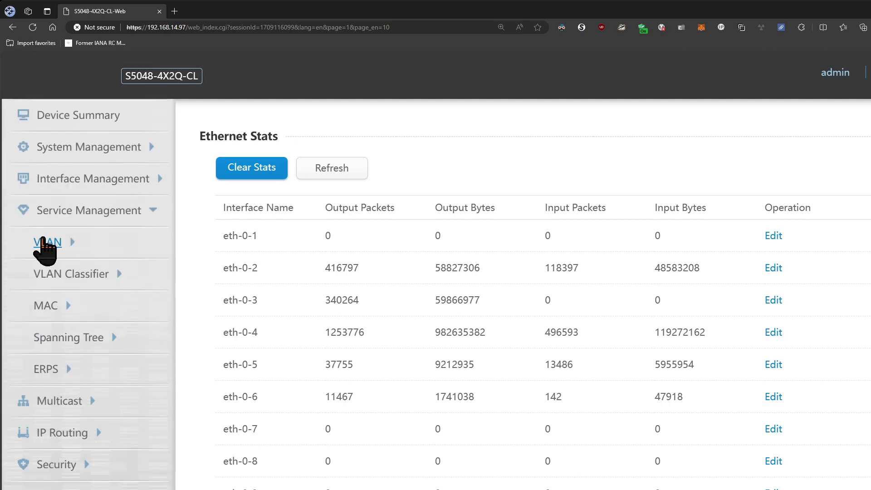
left_click(43, 245)
Review the VLAN Summary of all configured VLANs.
left_click(93, 277)
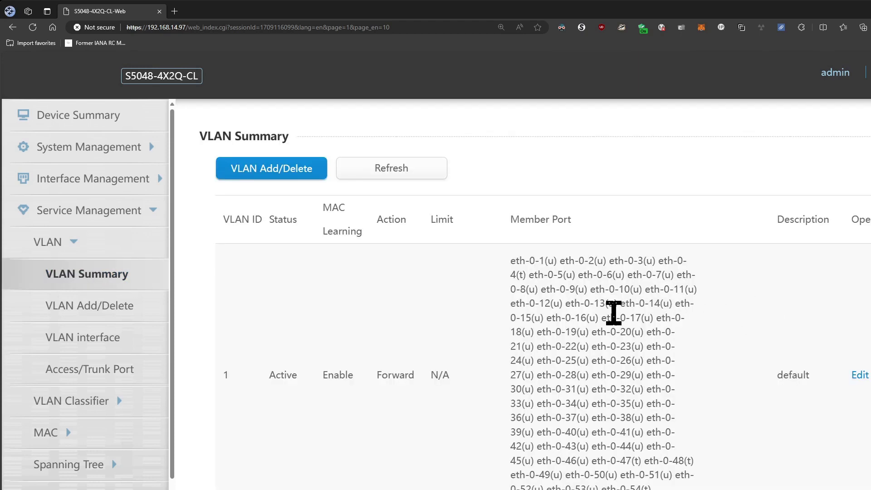
scroll(474, 307, "down", 3)
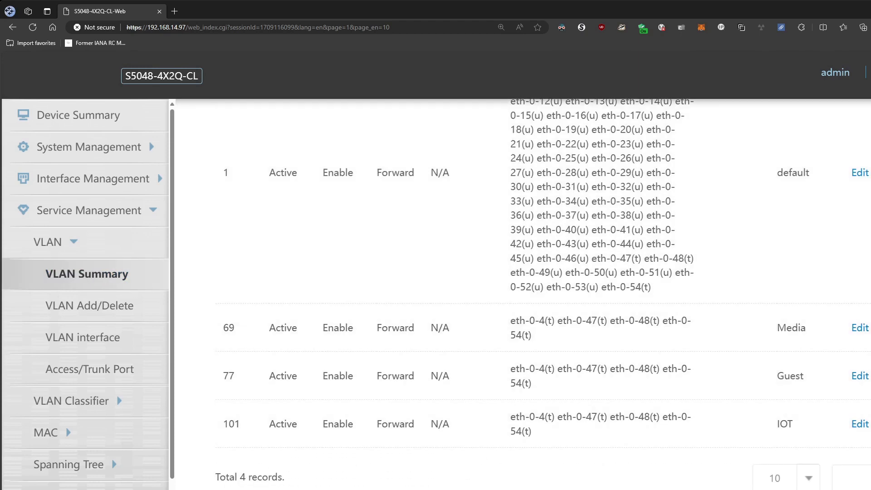
scroll(390, 415, "up", 2)
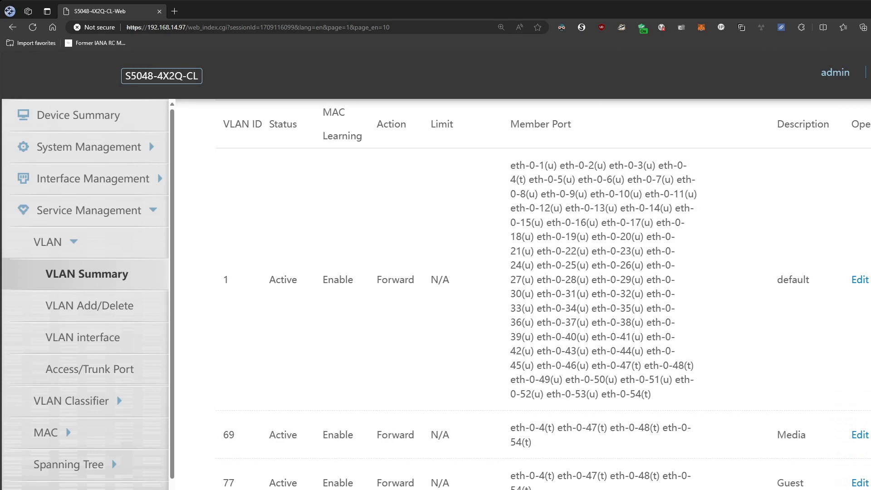
scroll(476, 424, "down", 1)
scroll(445, 362, "up", 3)
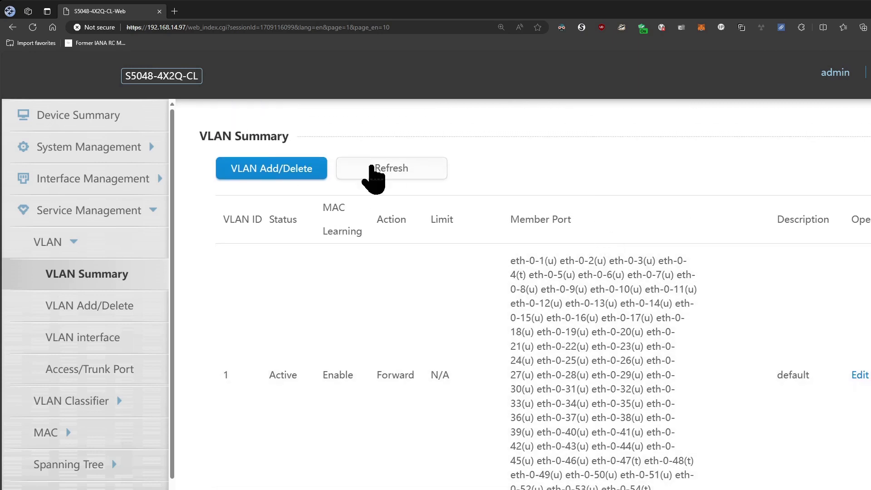
Check the VLAN interface IPv4 address and view the VLAN Add/Delete form.
left_click(83, 337)
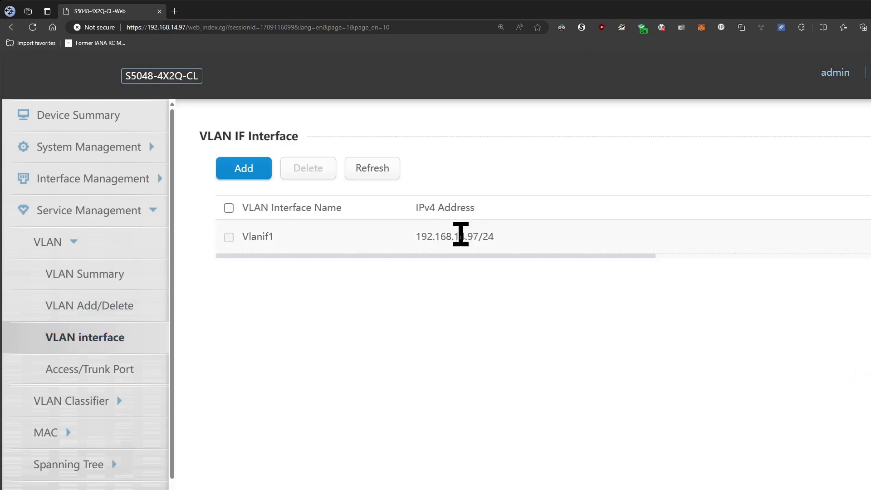
left_click_drag(418, 236, 521, 248)
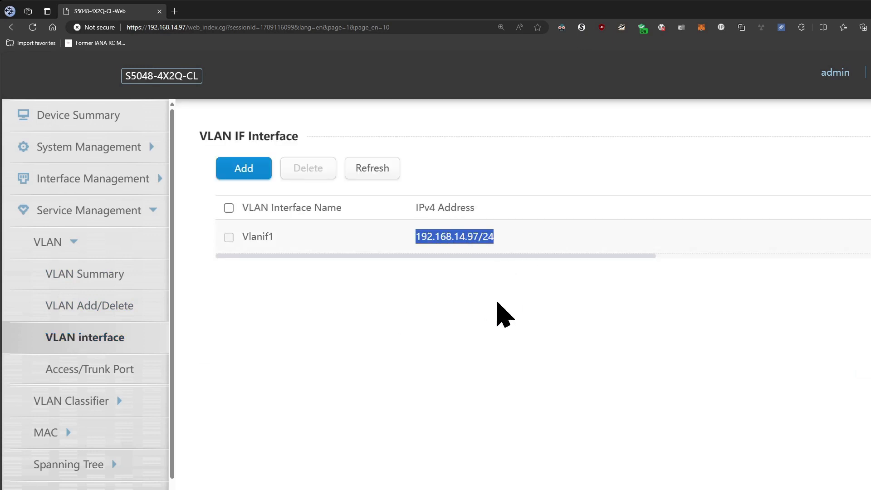
left_click(502, 314)
left_click(75, 309)
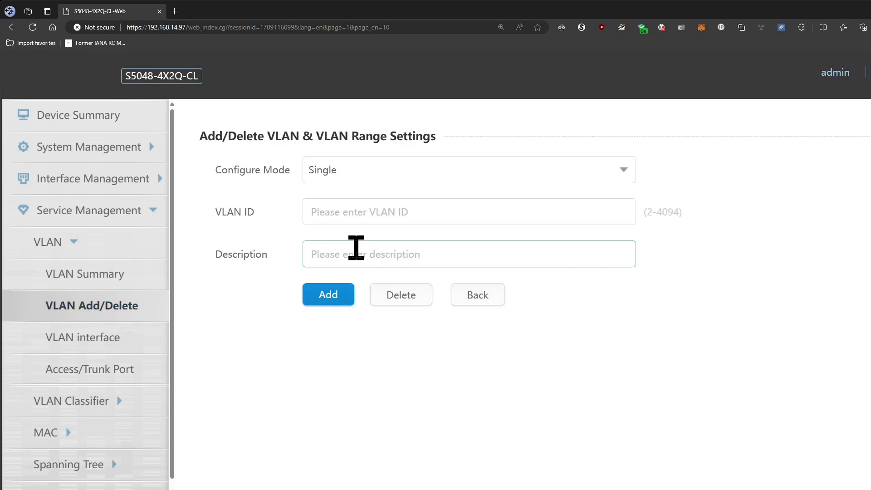
Verify trunk port eth-0-48 permits VLANs 1,69,77,101 in the Access/Trunk Port list and its edit form.
left_click(91, 369)
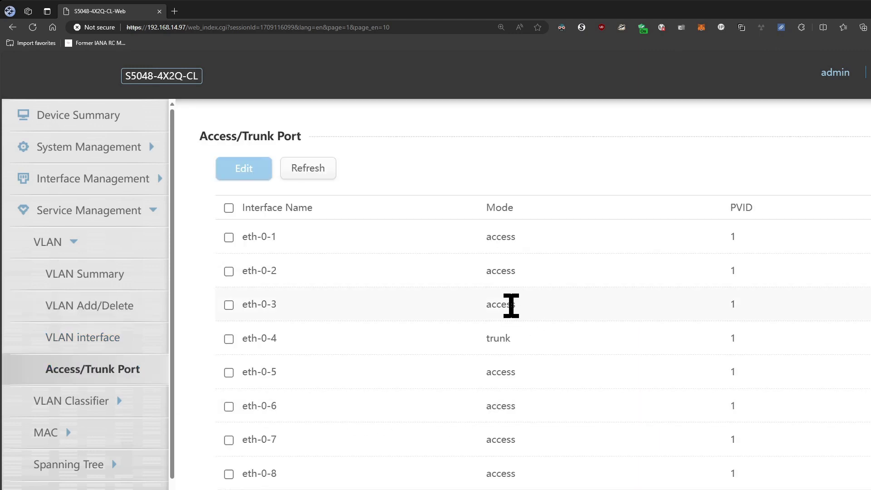
scroll(526, 288, "down", 20)
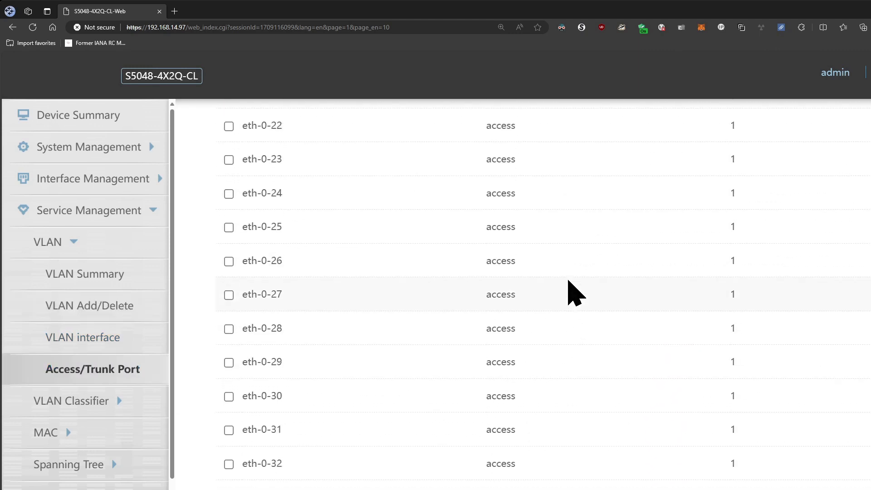
scroll(612, 385, "up", 13)
scroll(635, 411, "up", 8)
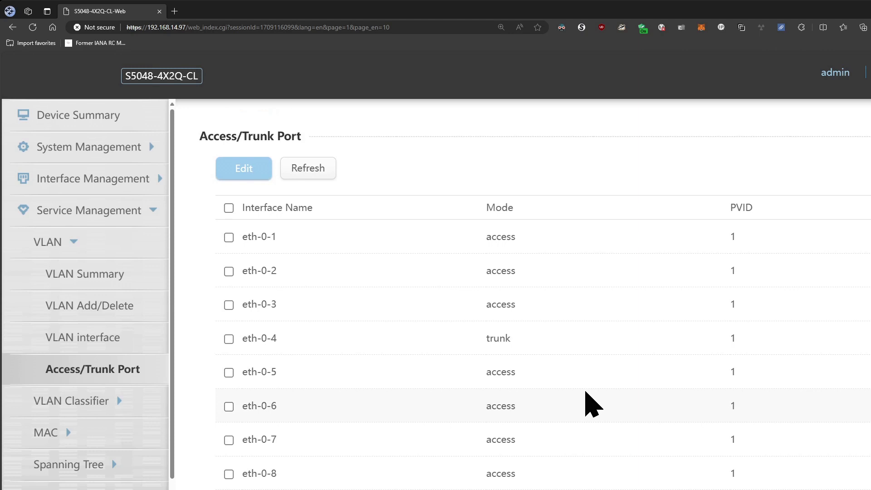
scroll(622, 305, "right", 5)
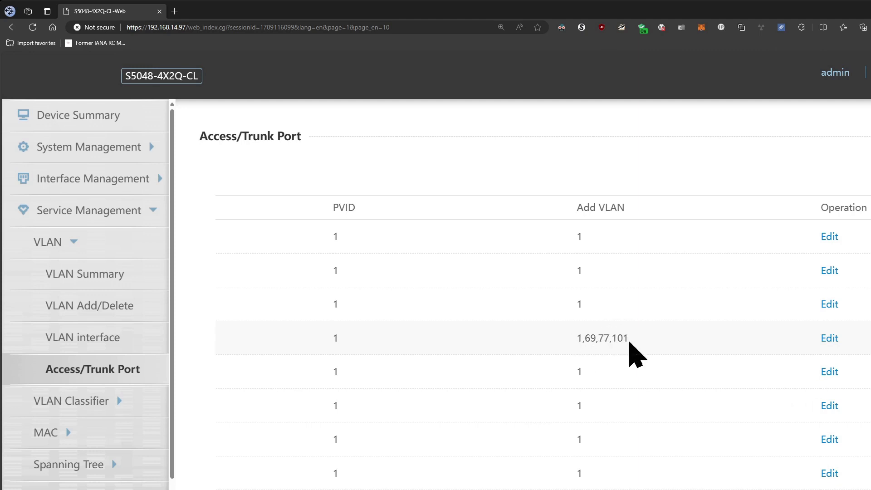
left_click_drag(580, 339, 633, 340)
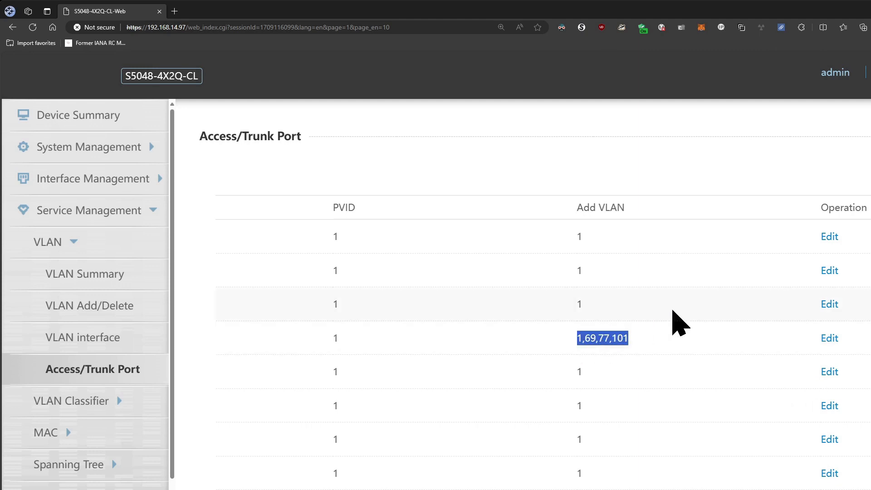
scroll(681, 323, "left", 8)
scroll(665, 311, "right", 8)
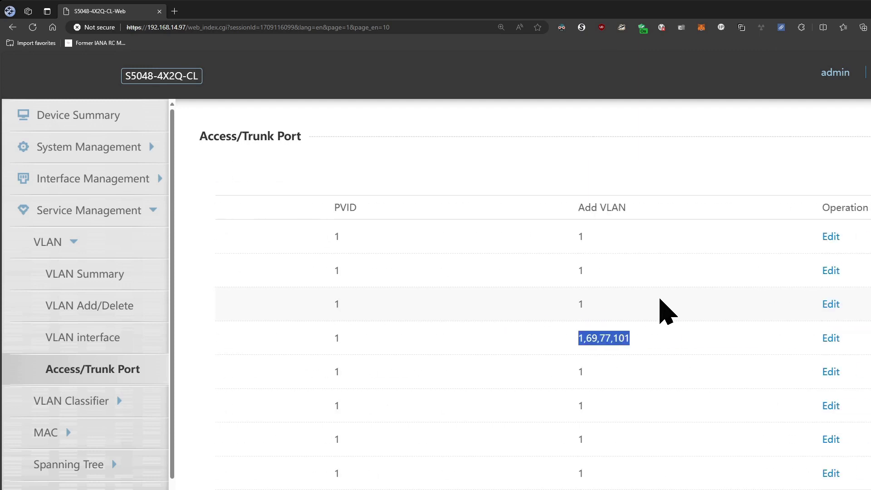
scroll(666, 311, "down", 2)
scroll(662, 308, "down", 5)
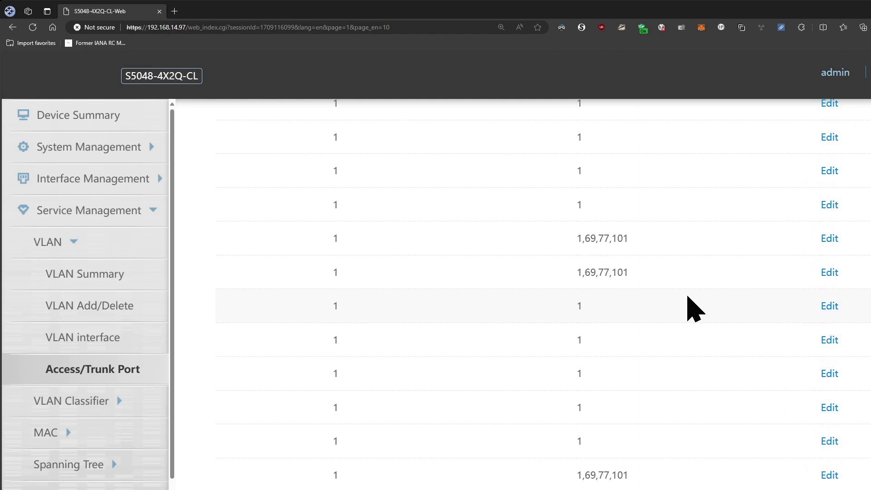
left_click(830, 273)
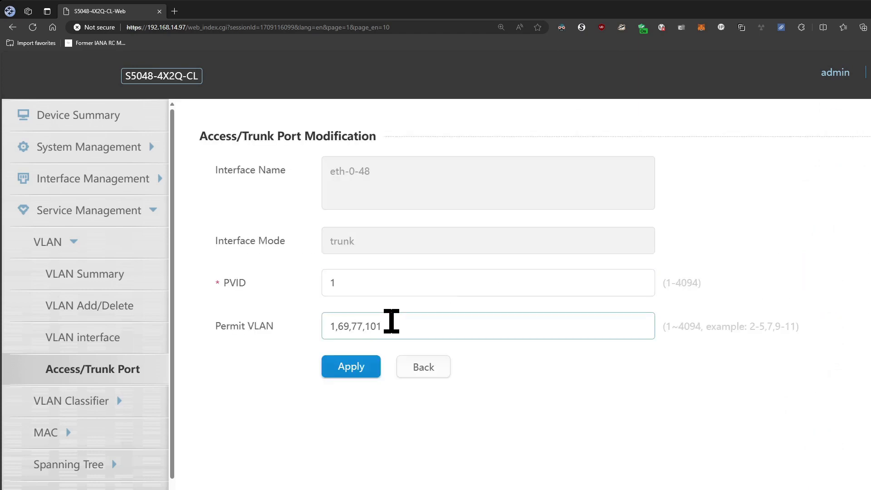
left_click_drag(391, 321, 306, 334)
Leave the port form unchanged and inspect VLAN 69's details from the VLAN Summary.
left_click(419, 368)
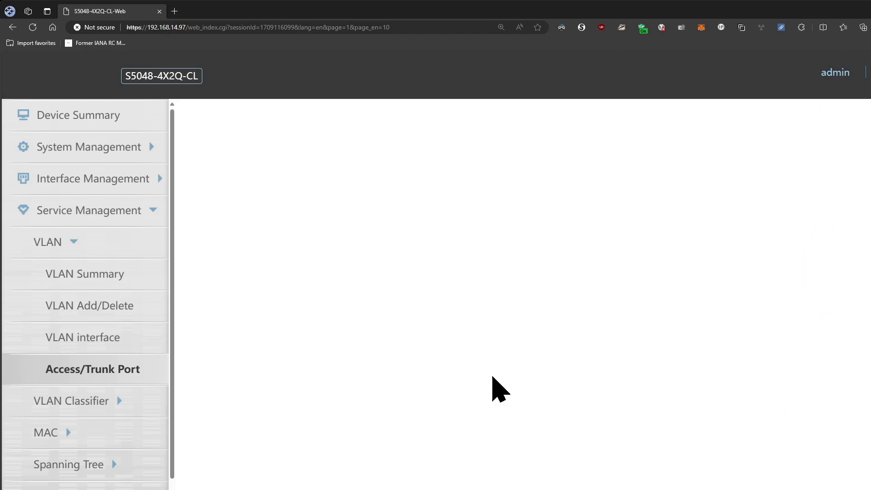
left_click(81, 276)
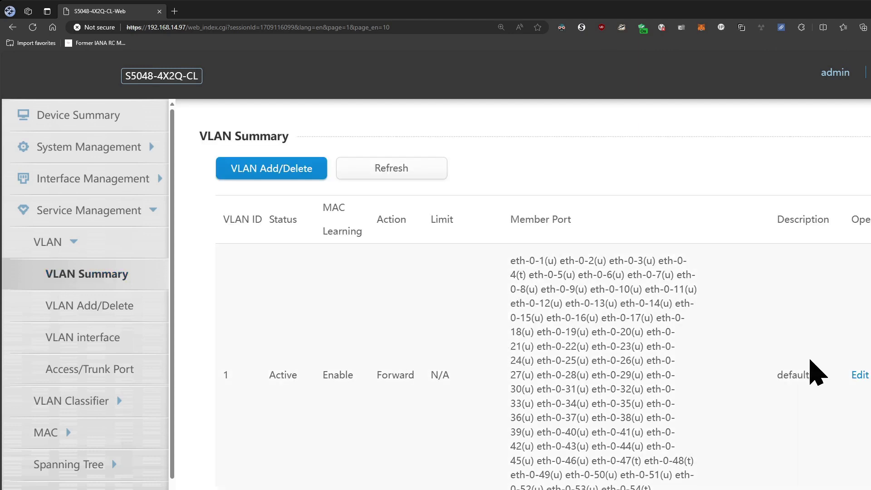
scroll(812, 366, "down", 5)
left_click(860, 327)
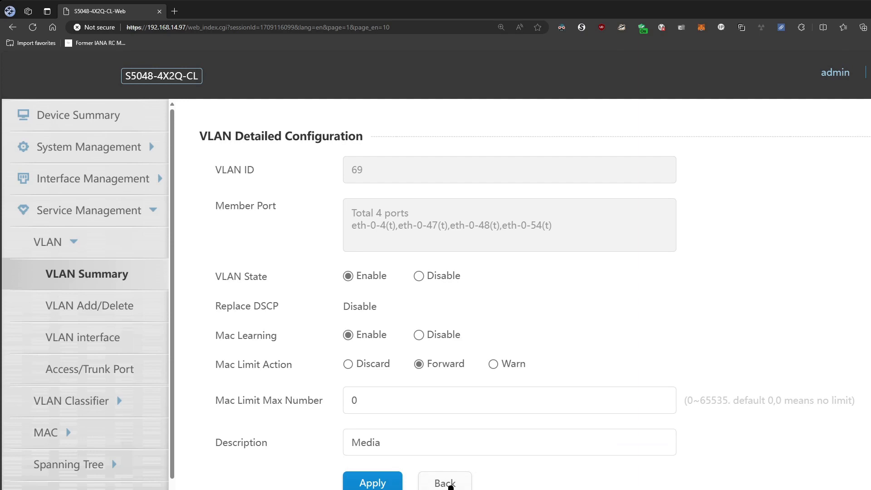
left_click(446, 483)
Revisit VLAN Add/Delete, VLAN interface and VLAN Summary, then expand Interface Management.
left_click(116, 308)
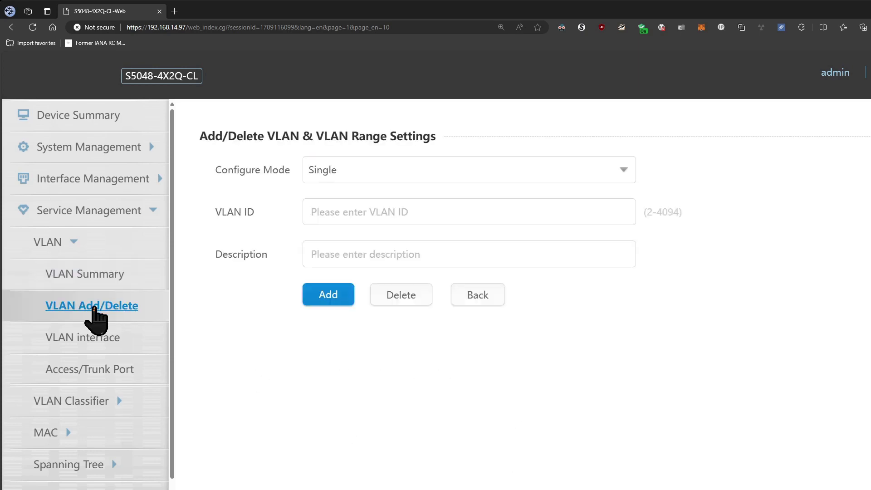
left_click(74, 342)
left_click(59, 276)
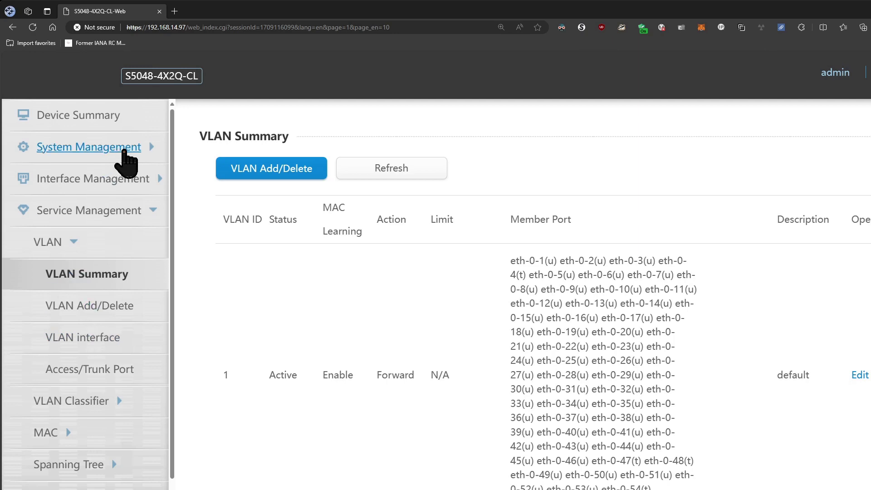
left_click(125, 182)
Open port eth-0-1's edit form from Ethernet Status and try the Trunk mode option.
left_click(91, 208)
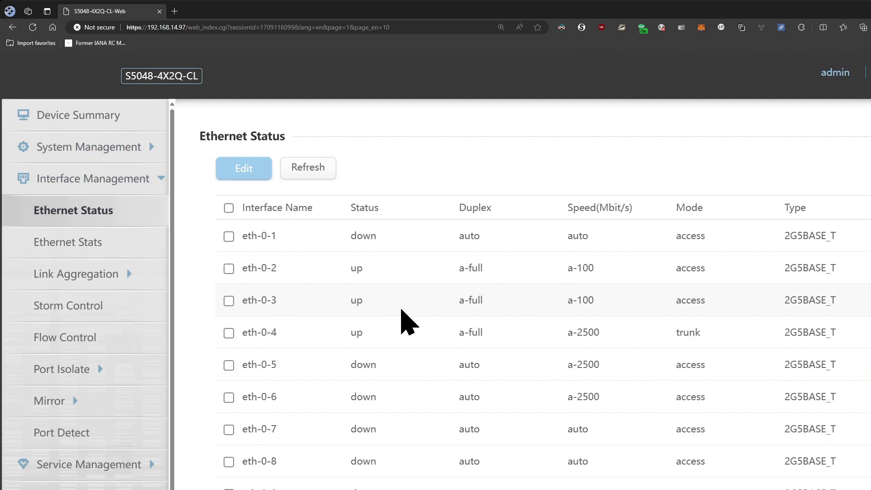
scroll(676, 424, "right", 2)
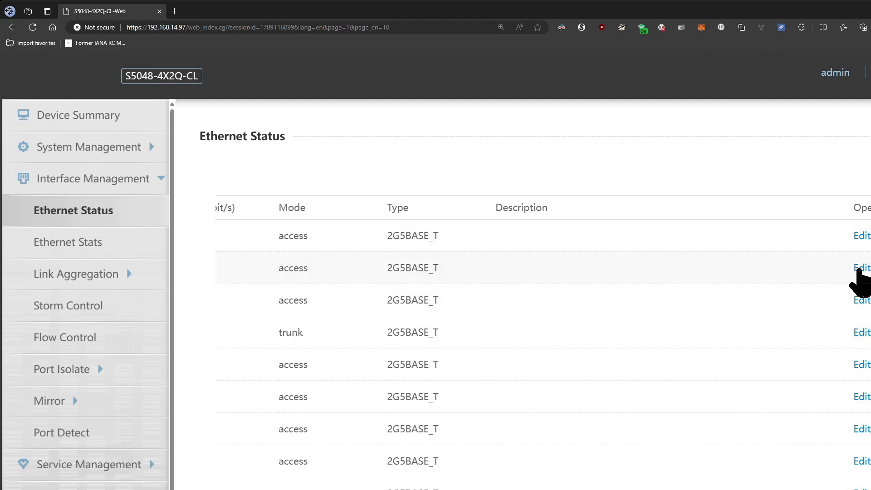
left_click(861, 236)
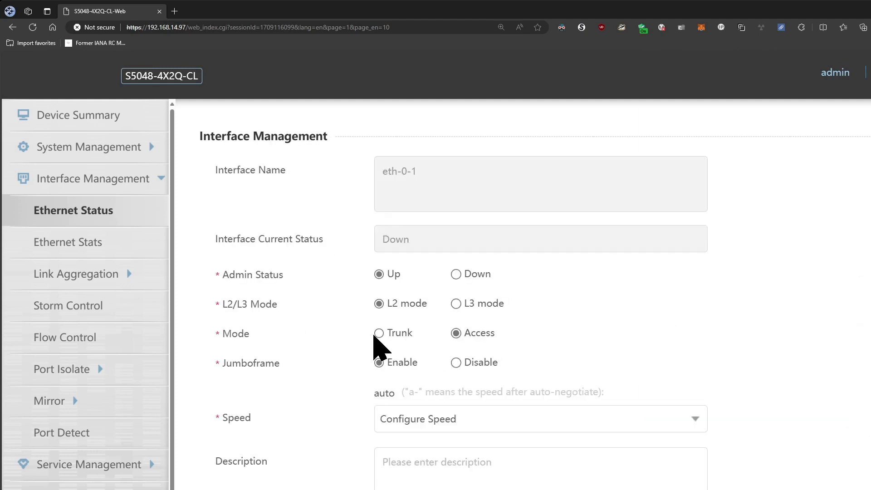
left_click(380, 333)
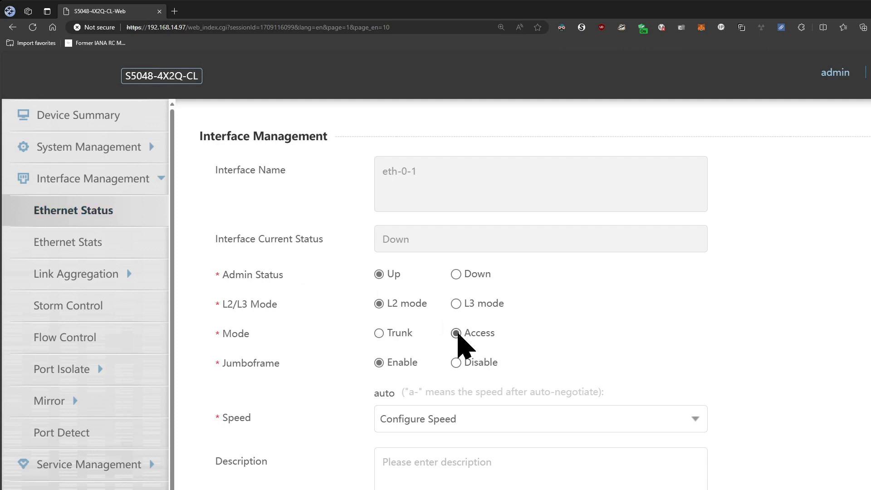
scroll(75, 304, "down", 1)
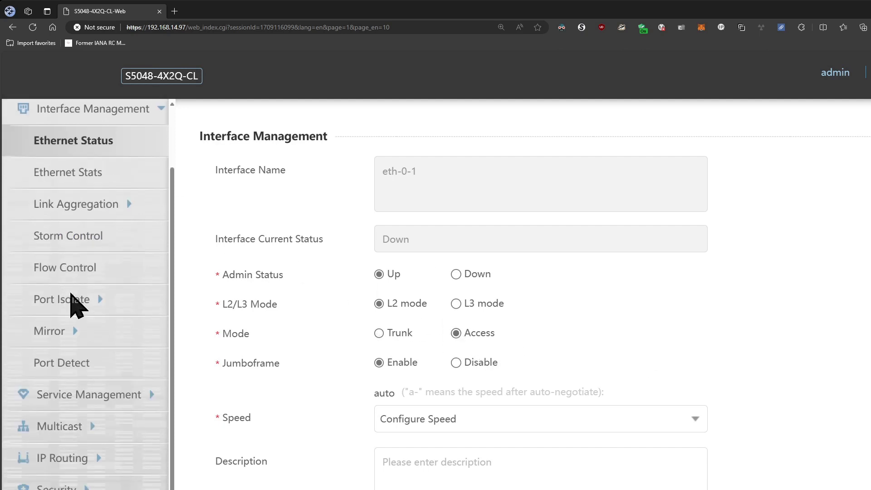
left_click(95, 394)
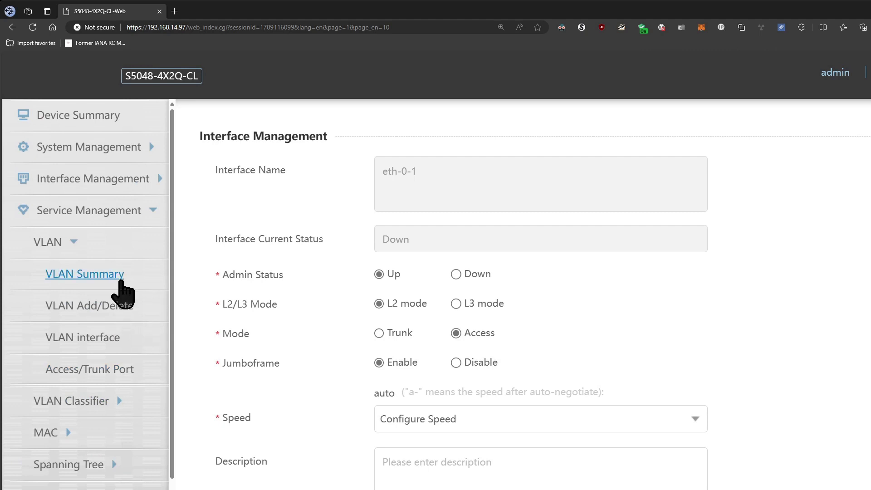
Expand MAC, Spanning Tree and ERPS, and view ERPS Configuration with mode default and no entries.
scroll(136, 295, "down", 2)
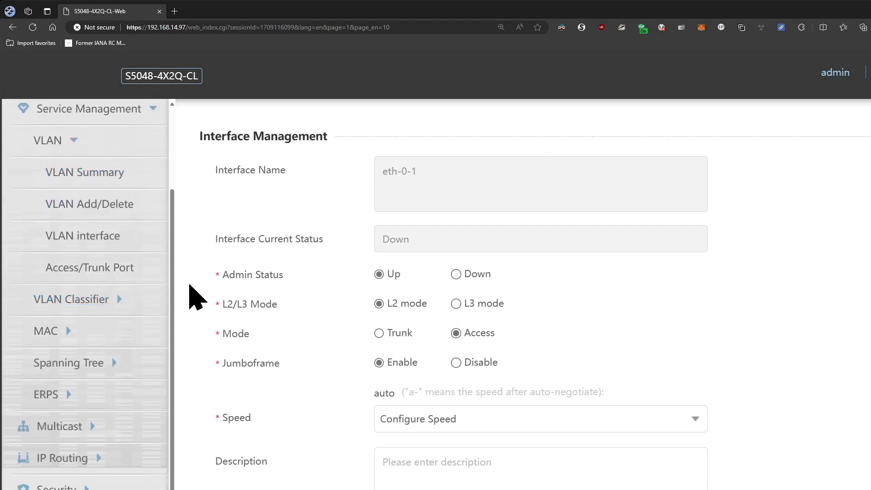
left_click(45, 331)
scroll(114, 345, "down", 2)
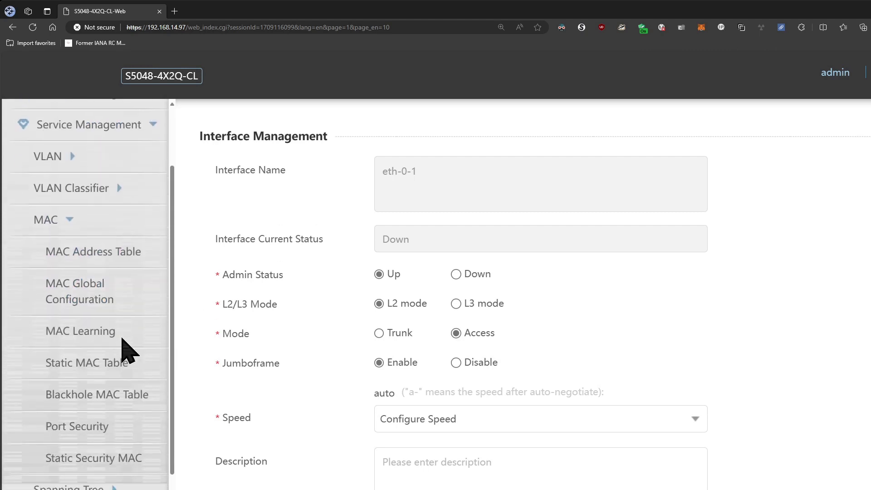
scroll(122, 349, "down", 3)
left_click(107, 306)
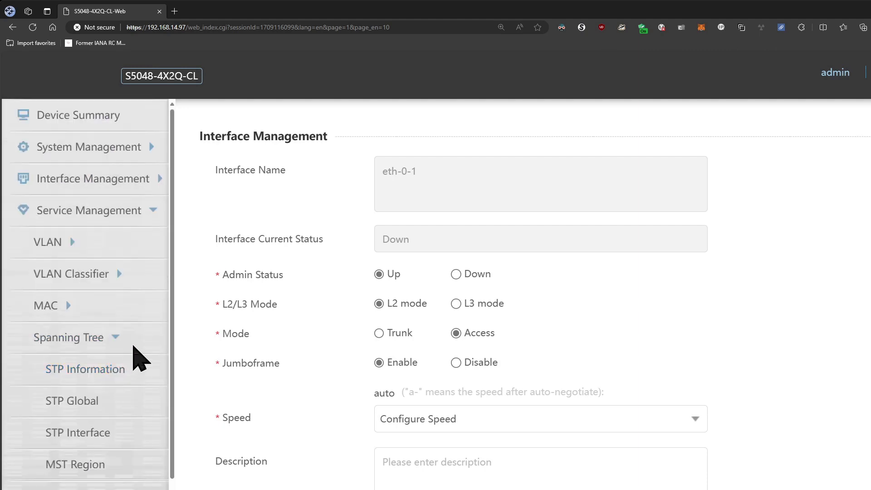
scroll(137, 362, "down", 2)
left_click(69, 395)
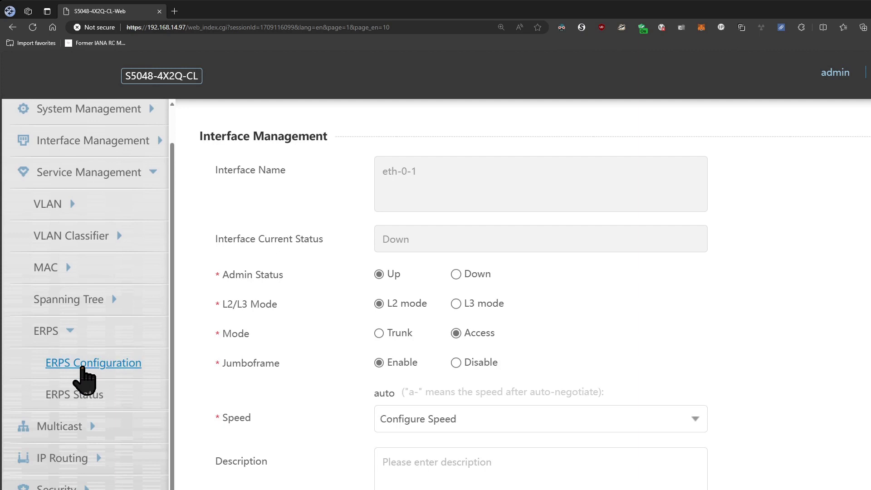
left_click(81, 366)
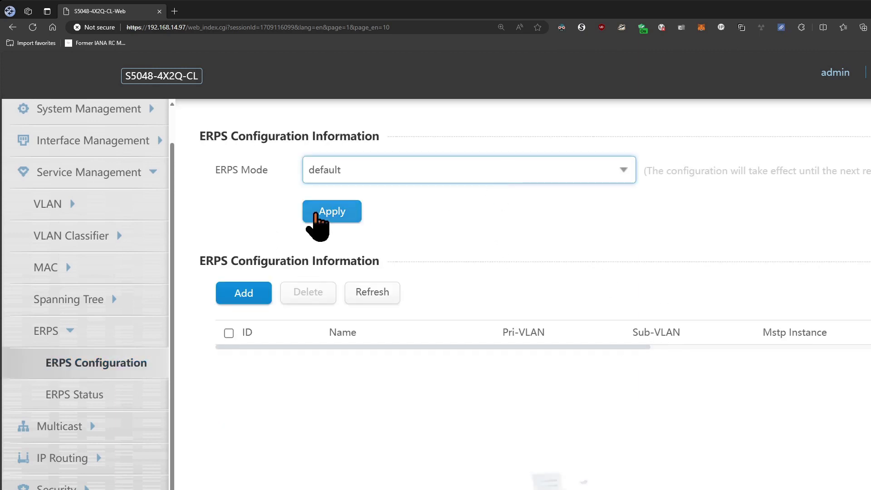
left_click(740, 223)
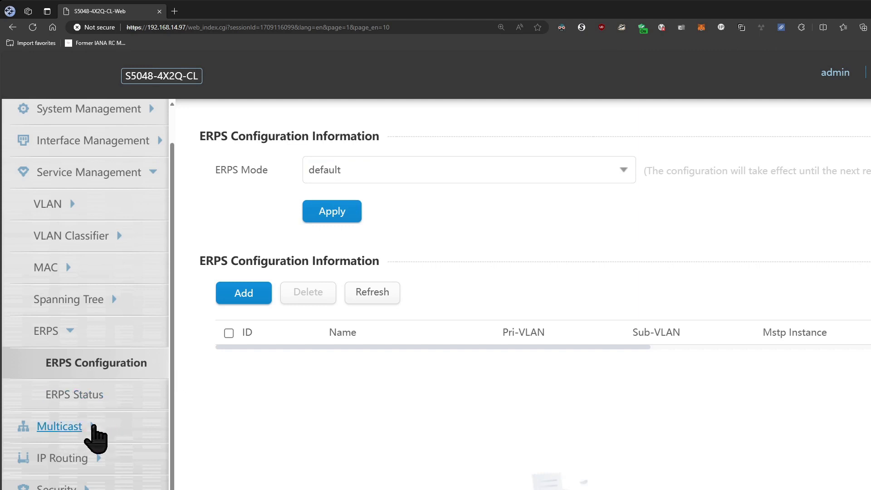
left_click(94, 431)
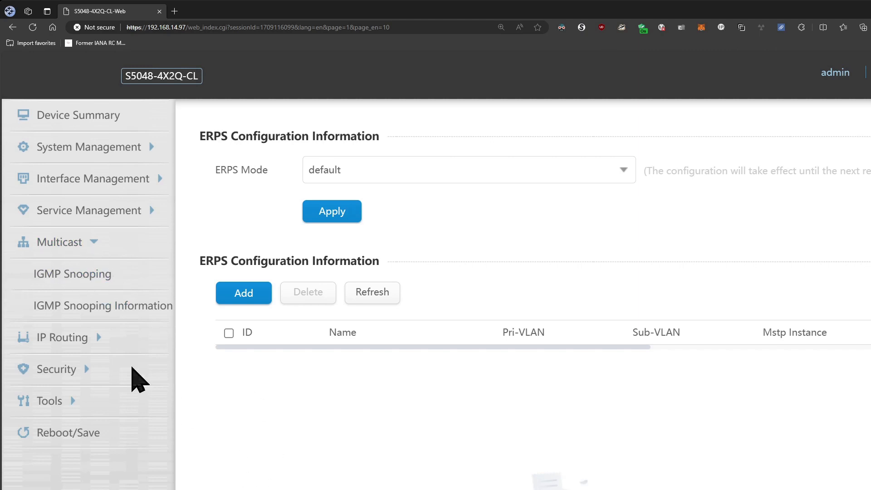
View the IPv4 routing table and the DDoS, worm and ARP intercept security pages.
left_click(86, 340)
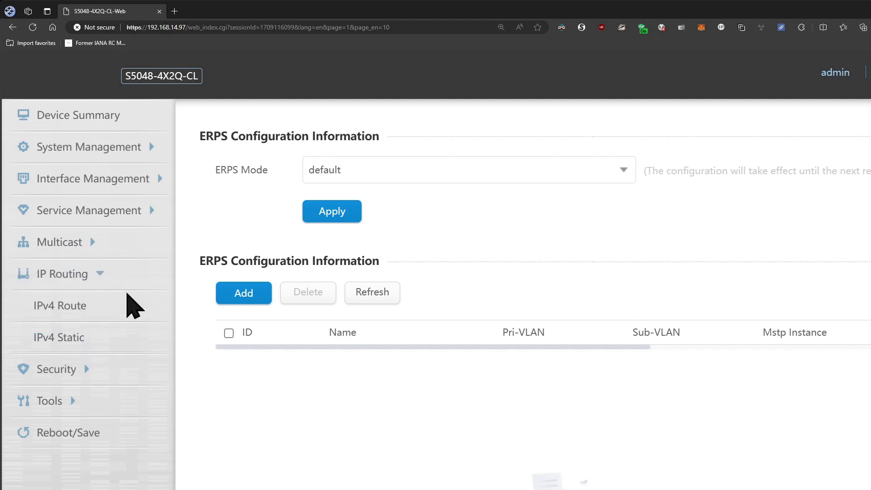
left_click(42, 306)
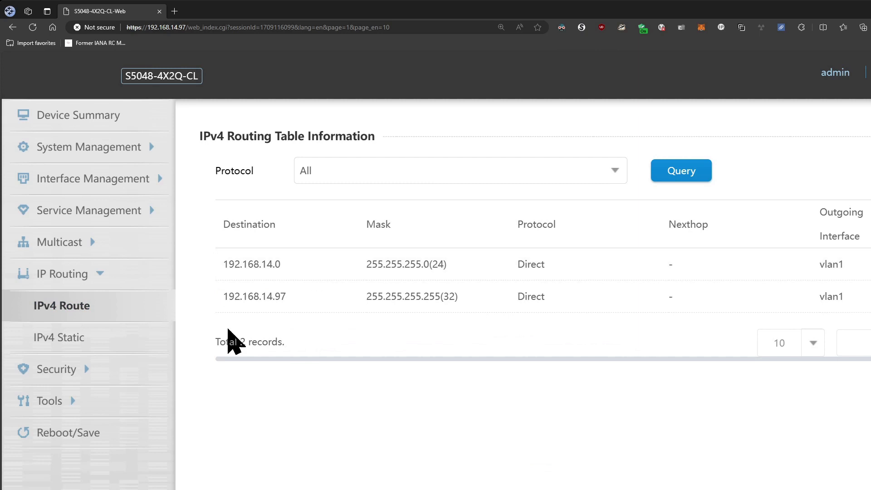
left_click(82, 369)
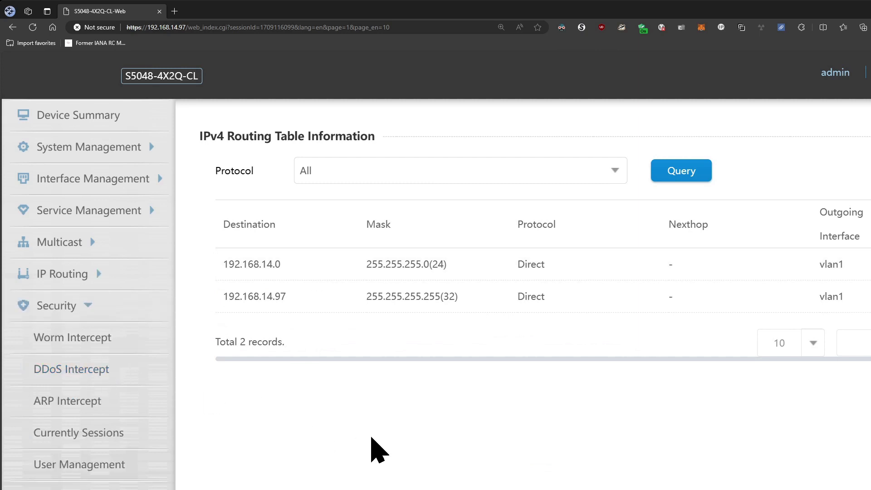
left_click(93, 370)
left_click(95, 338)
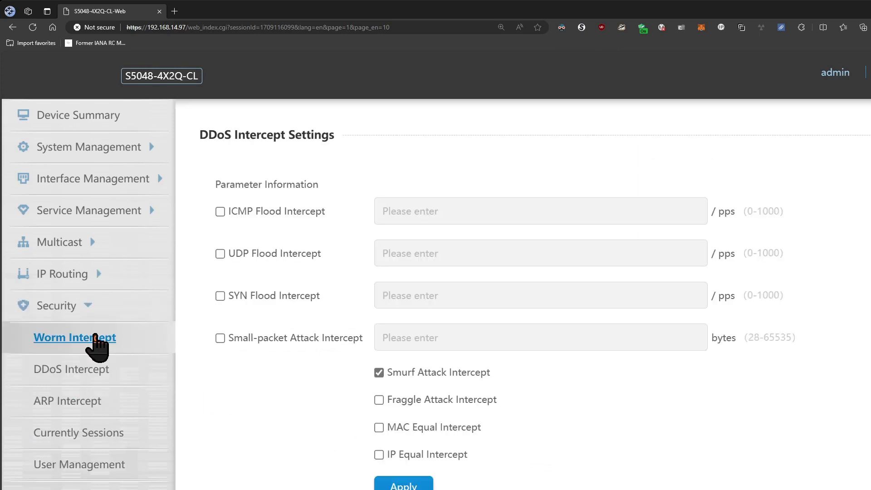
left_click(116, 401)
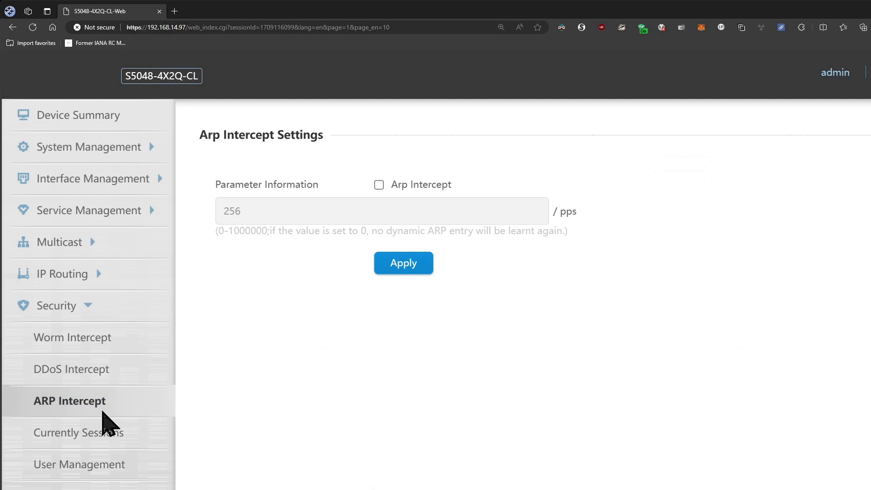
Check web sessions, user accounts and Reboot/Save, then return to Device Summary.
left_click(82, 433)
left_click(141, 452)
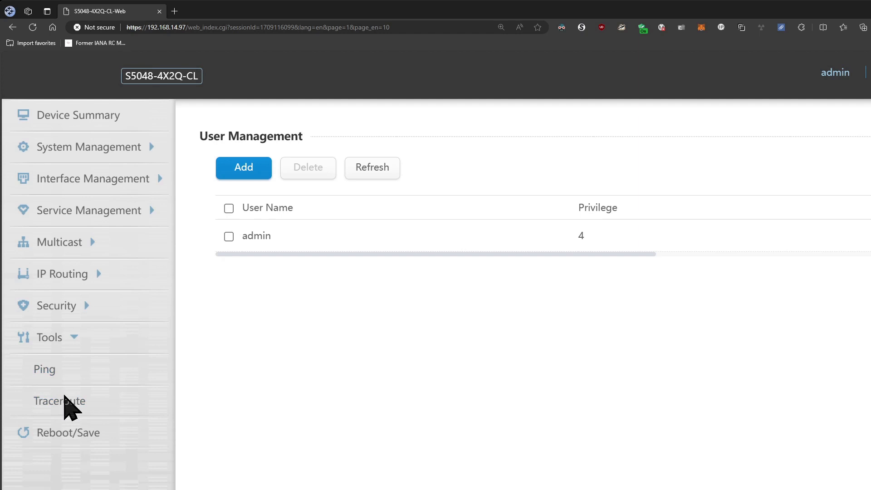
left_click(127, 428)
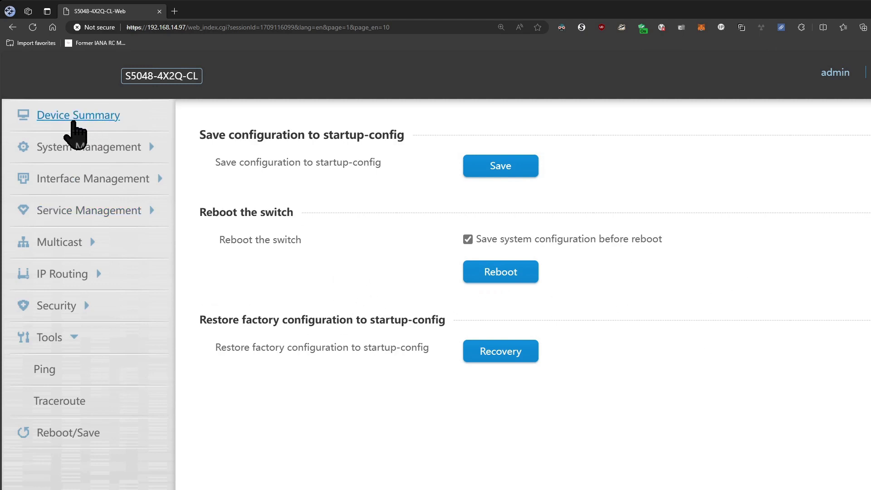
left_click(72, 119)
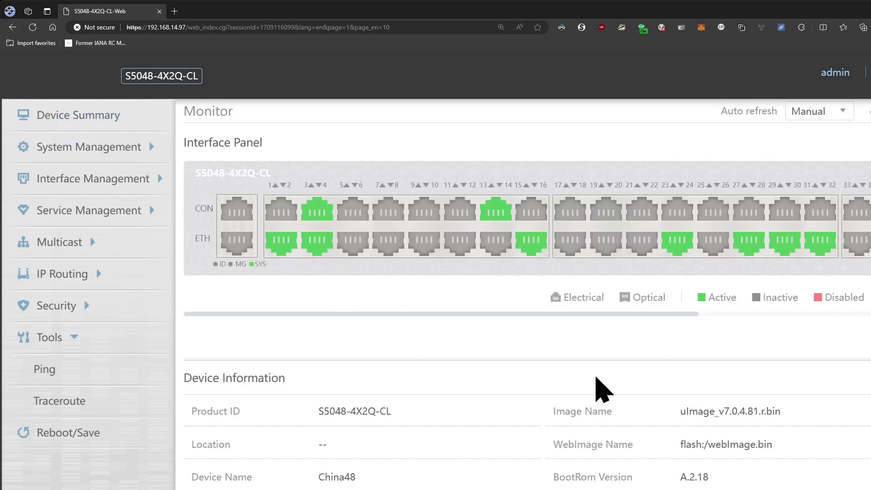